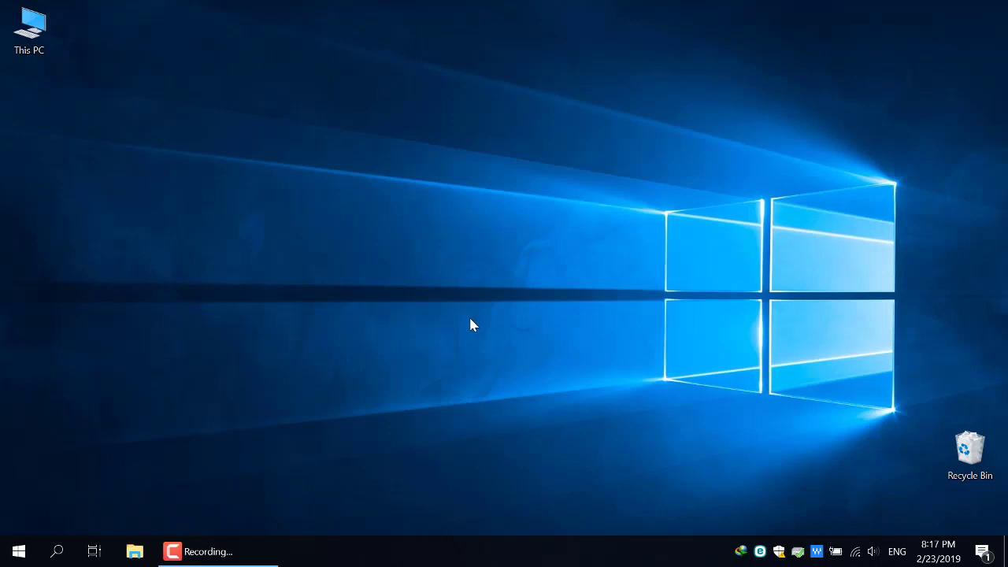
Step: Open Google Chrome and go to the dell.com website
click(19, 551)
text(chr)
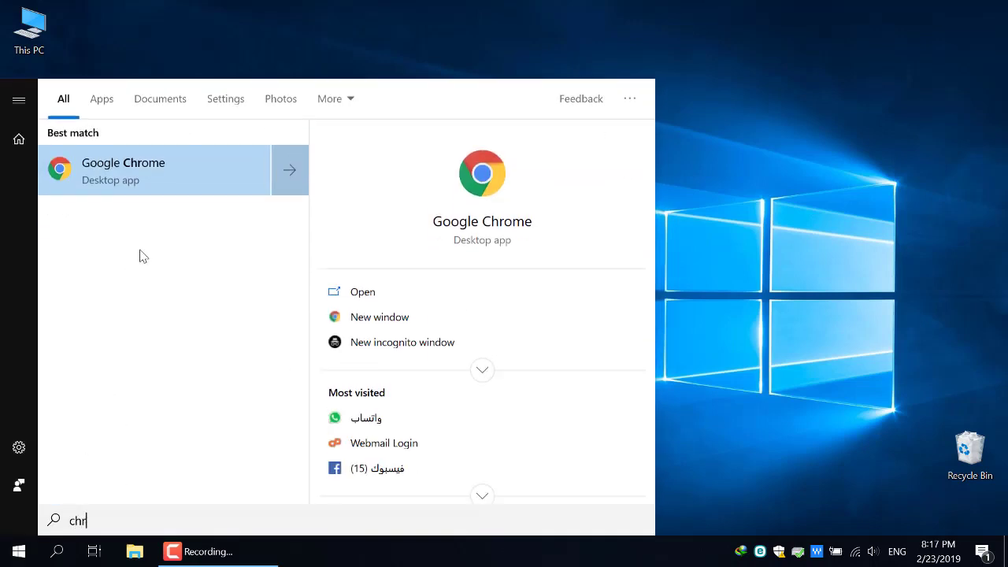
click(172, 189)
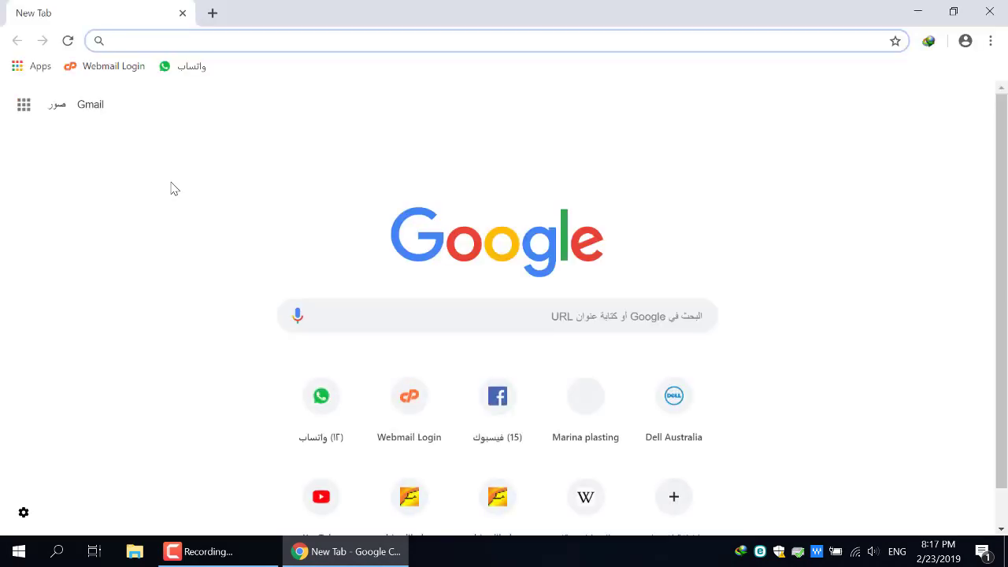
text(dell)
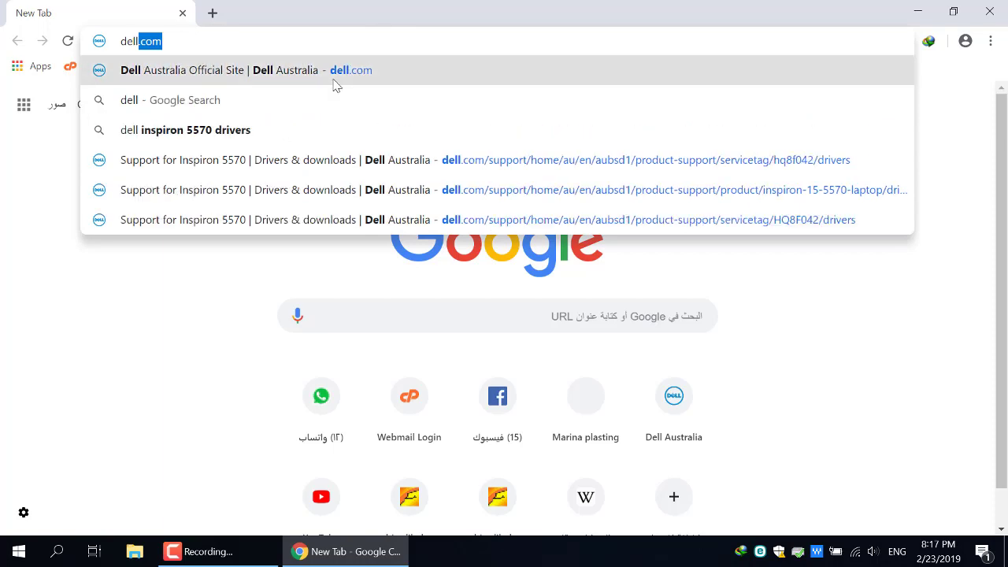
key(Return)
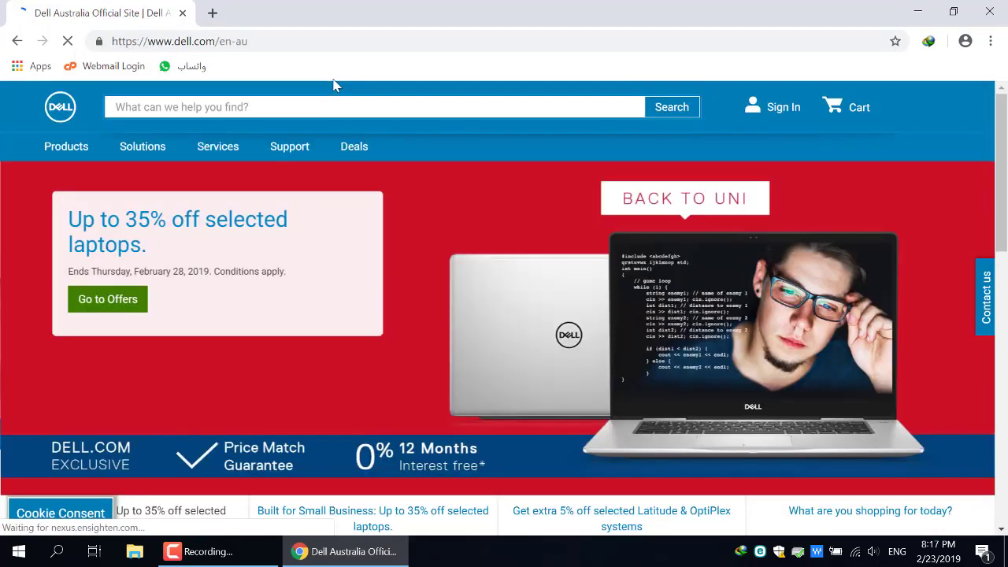
Step: Open Dell's Drivers & Downloads support page and look up the laptop by entering its service tag
mouse_move(259, 151)
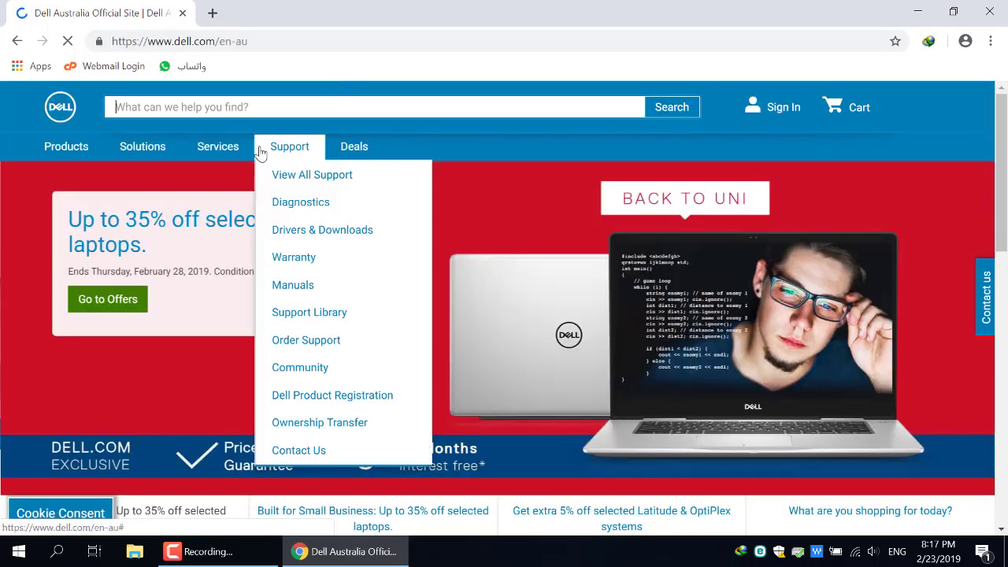
click(308, 241)
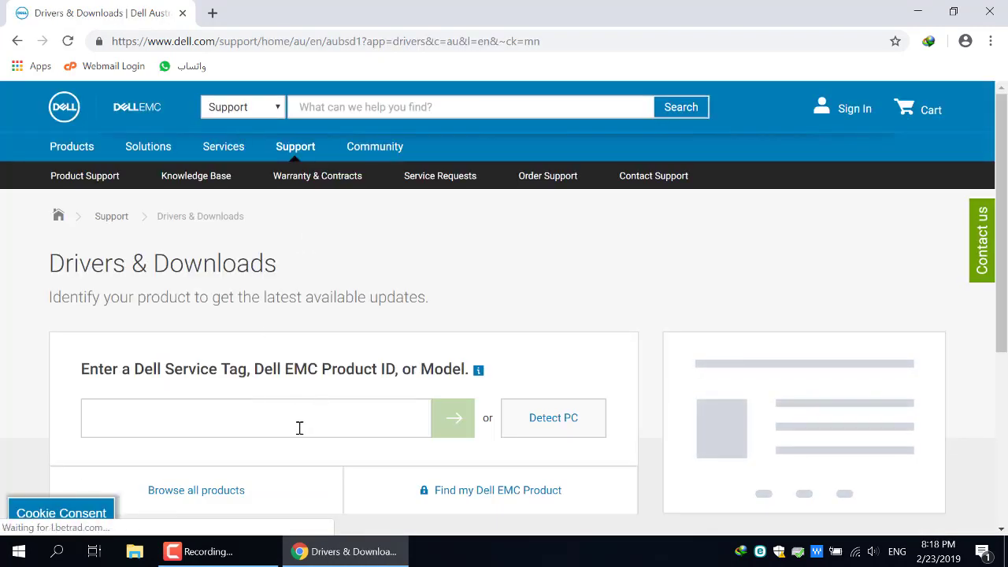
click(299, 428)
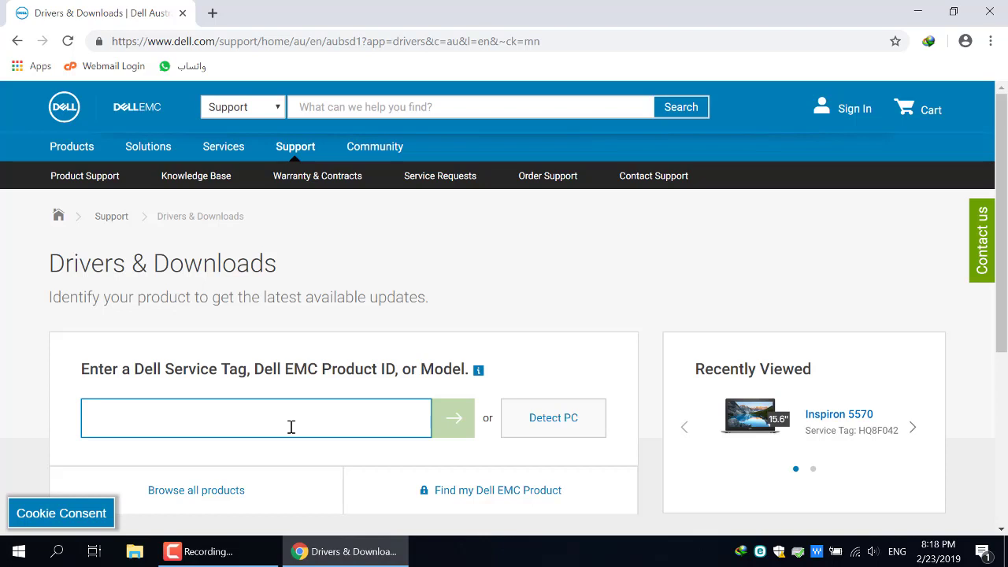
text(hq8f042)
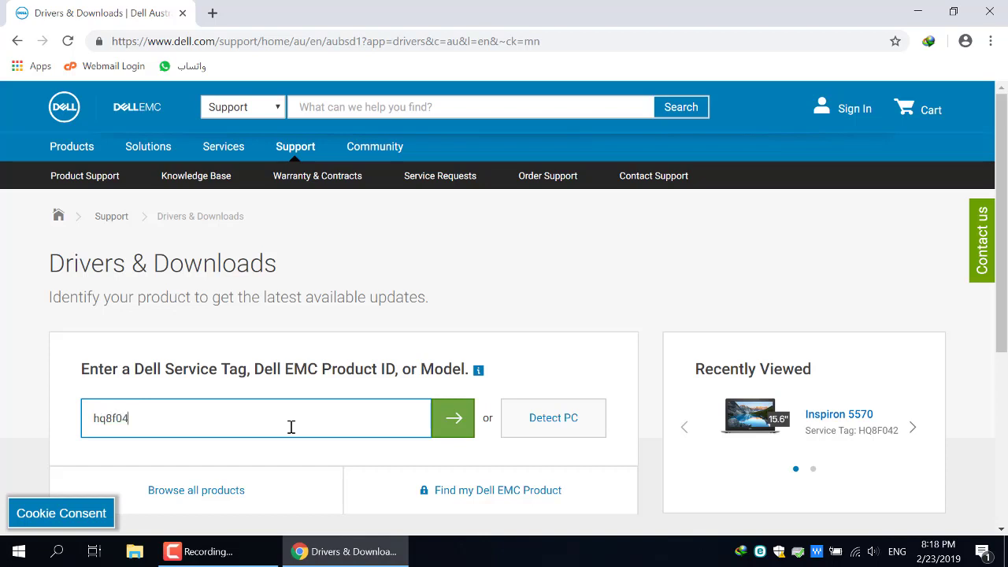
click(447, 426)
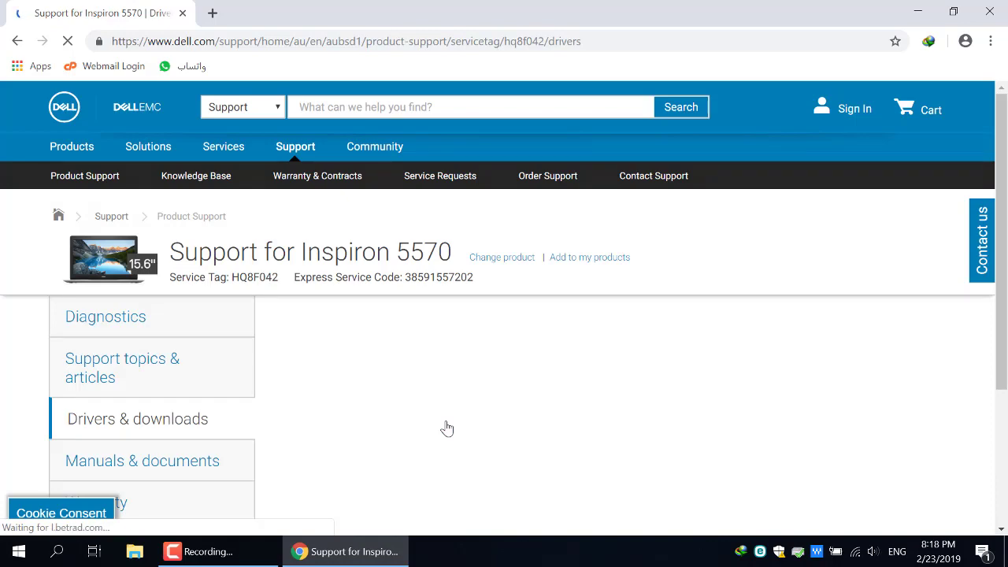
Step: Filter the Inspiron 5570 driver list to the BIOS category
mouse_move(1003, 193)
mouse_down()
mouse_move(1003, 262)
mouse_move(1003, 205)
mouse_up()
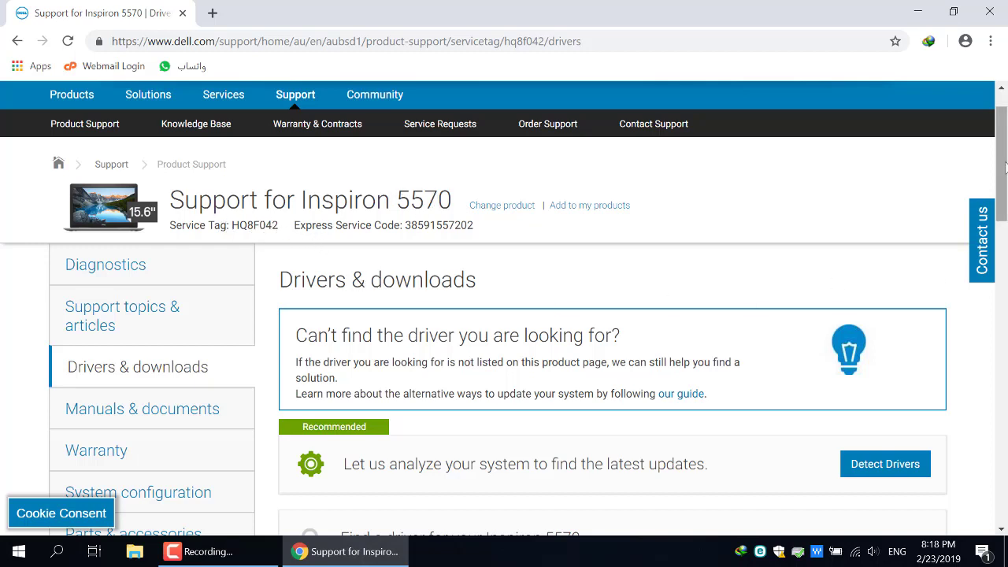
drag(1003, 177, 1004, 249)
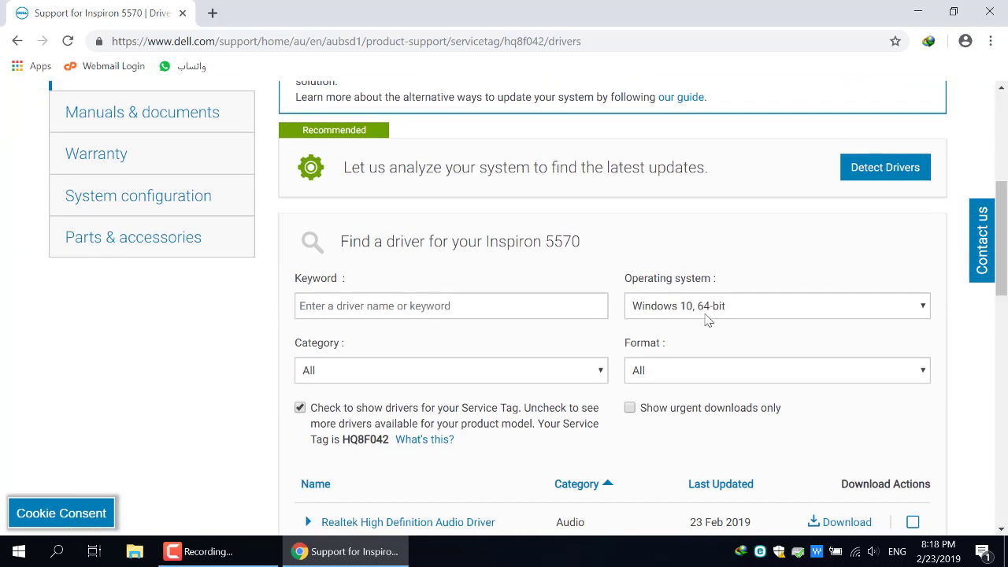
click(526, 380)
click(446, 420)
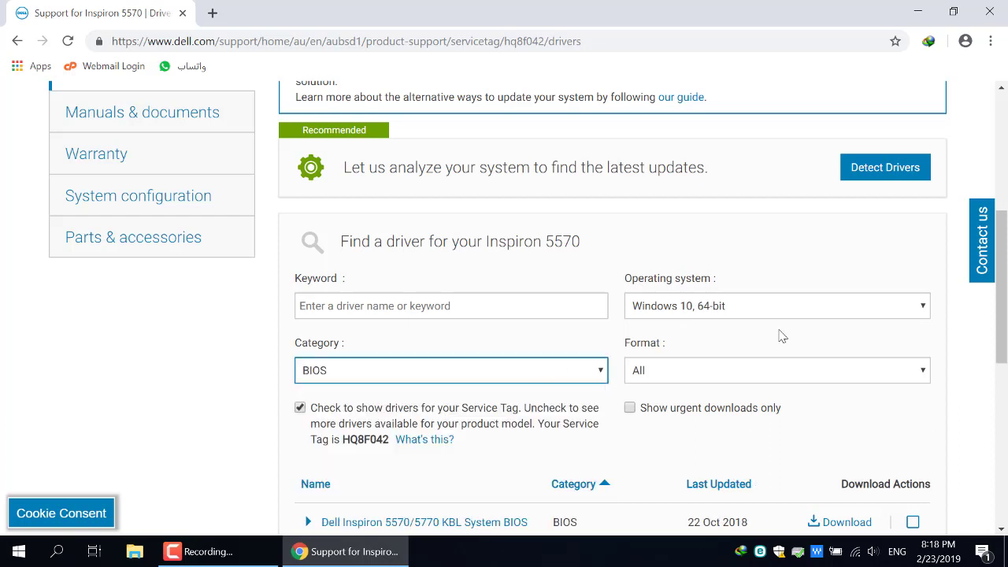
Step: Download the Dell Inspiron 5570/5770 KBL System BIOS file Inspiron5570_5770_119.exe to the desktop and dismiss the completion dialog
scroll(563, 360, down, 3)
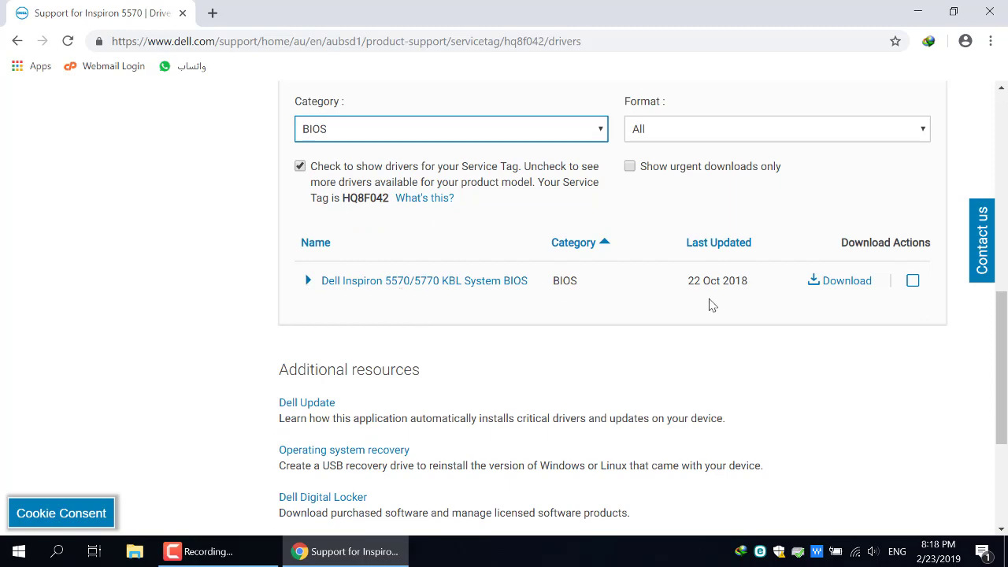
drag(711, 304, 827, 285)
click(828, 284)
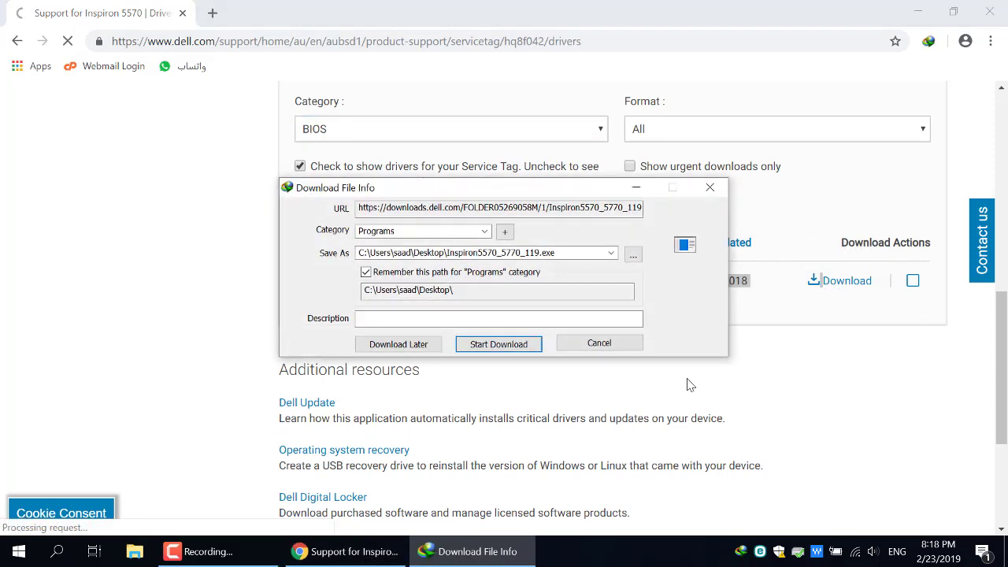
click(498, 347)
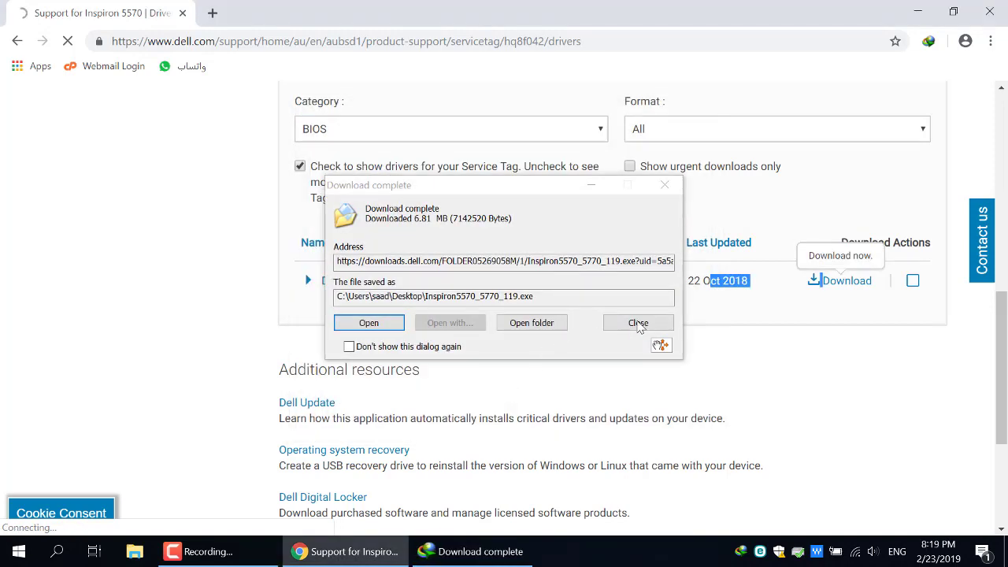
click(639, 325)
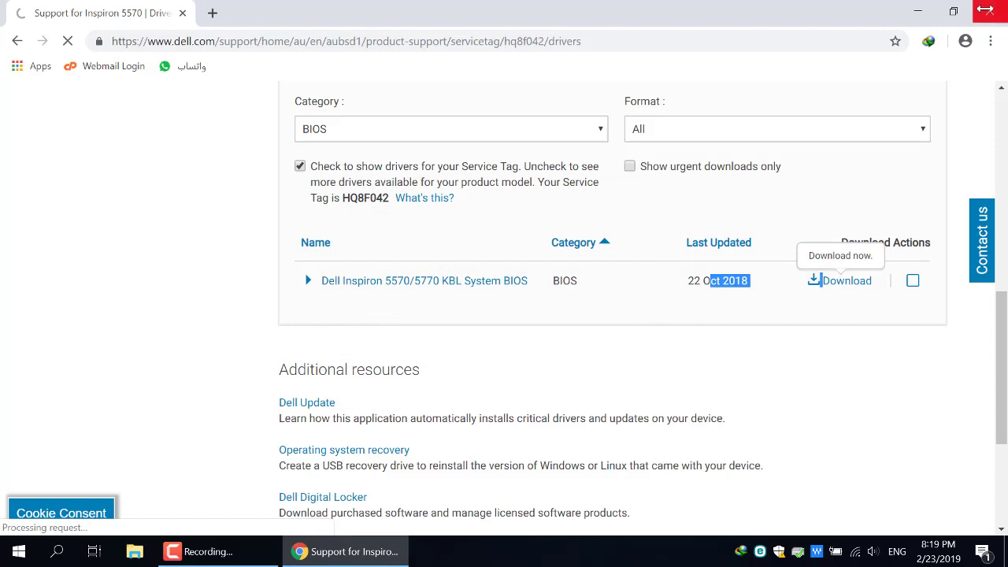
Step: Expand the System BIOS entry's details and view its list of older versions
click(308, 280)
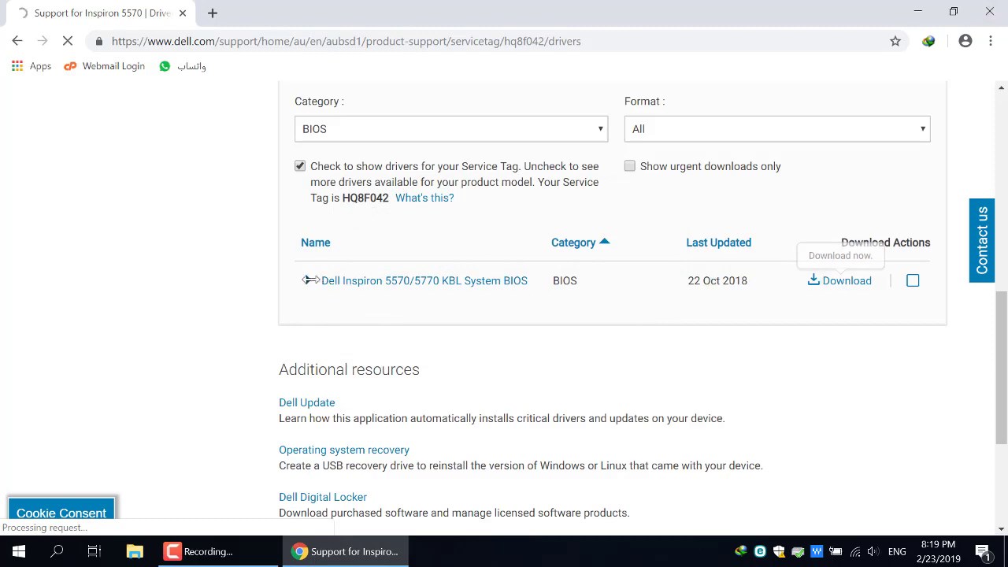
click(455, 349)
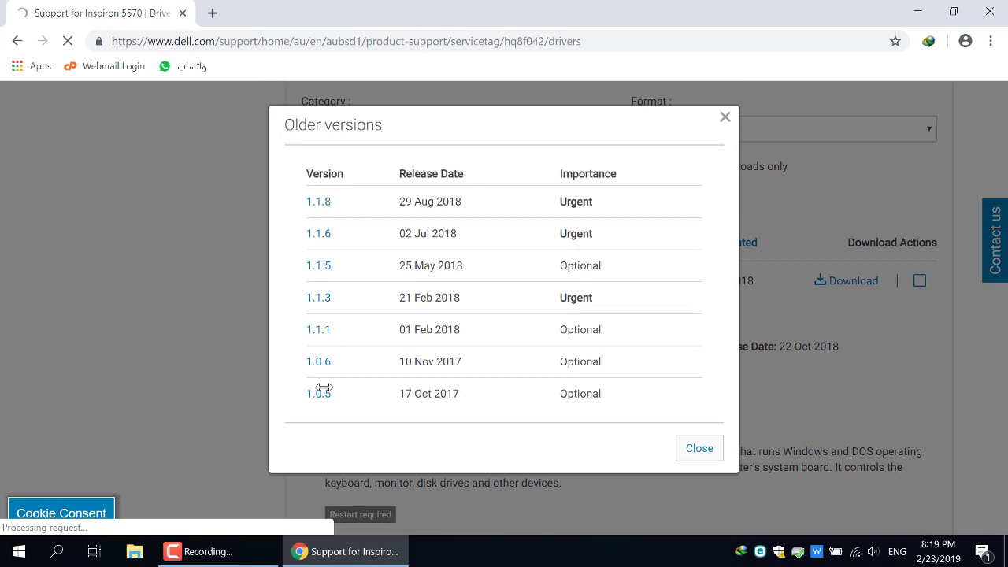
Step: Check the installed BIOS version and date in System Information, and close that window
click(4, 543)
text(sy)
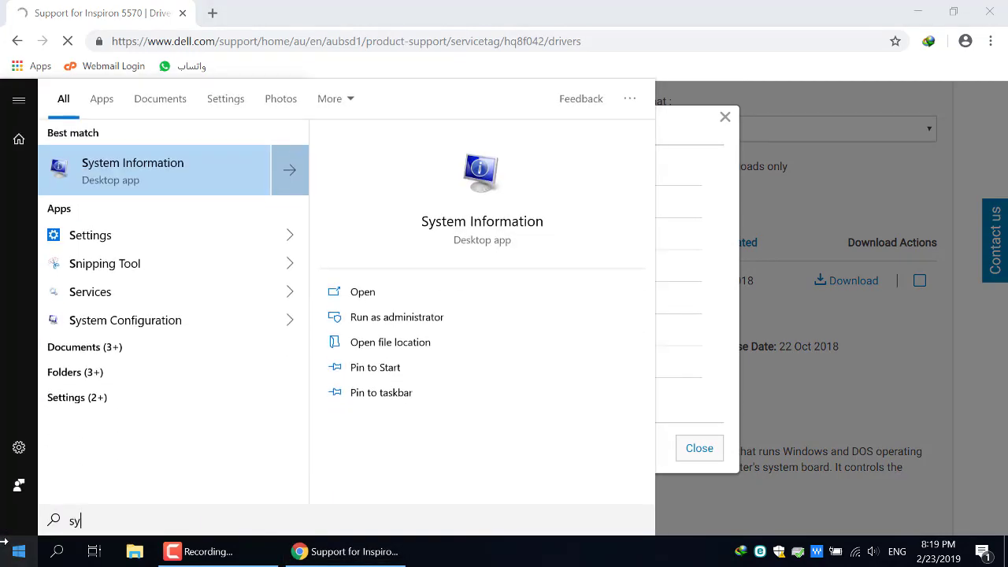
text(st)
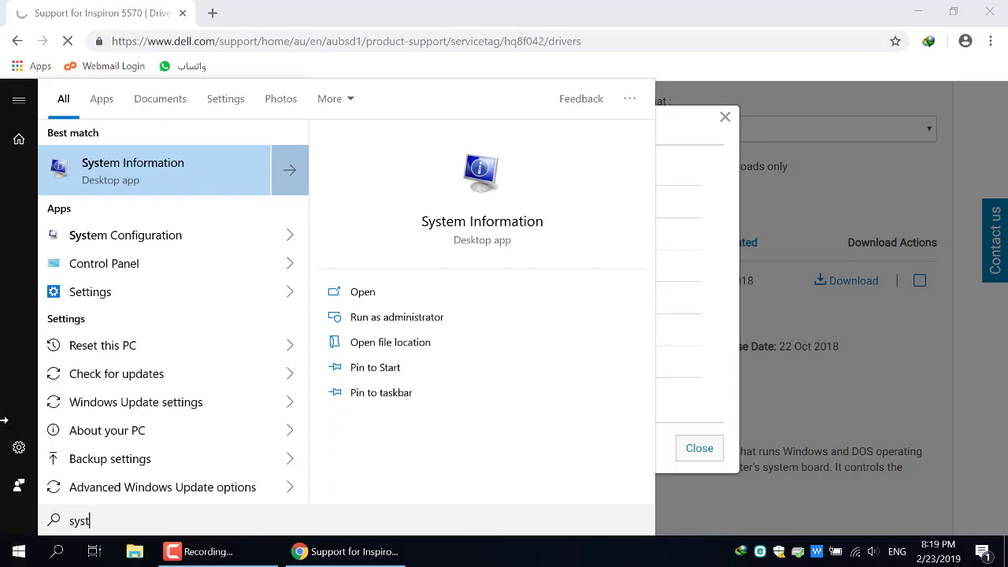
click(154, 180)
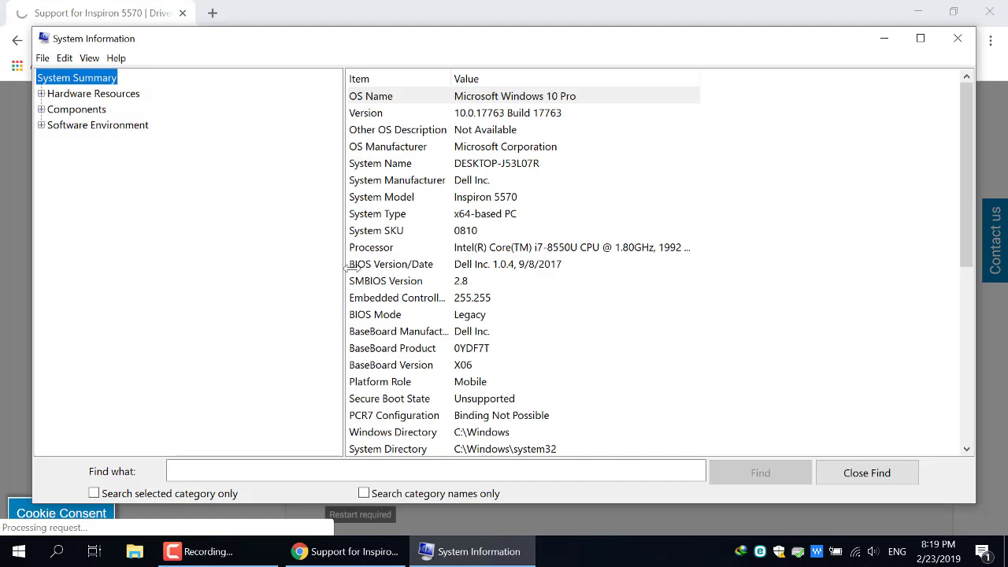
click(432, 266)
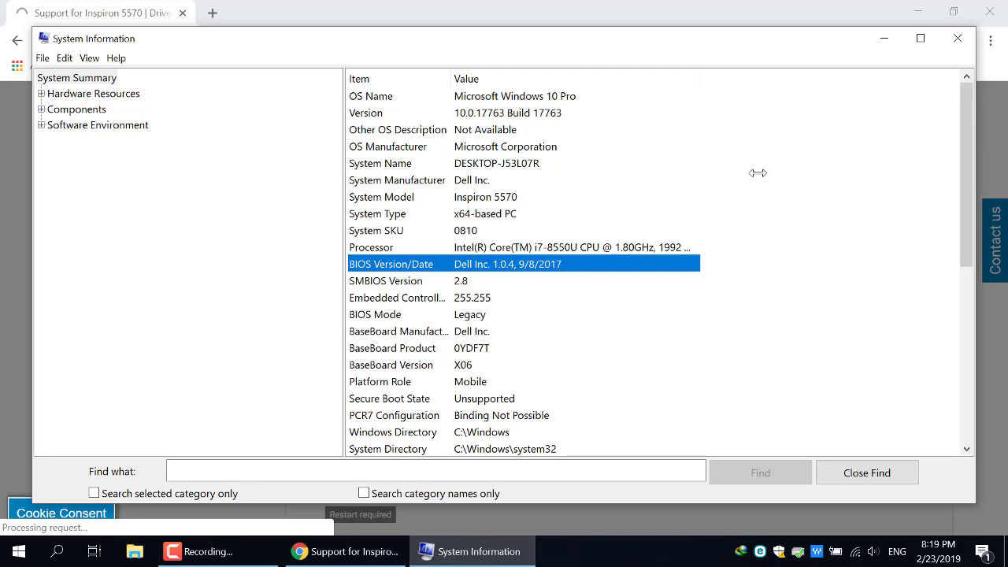
click(959, 37)
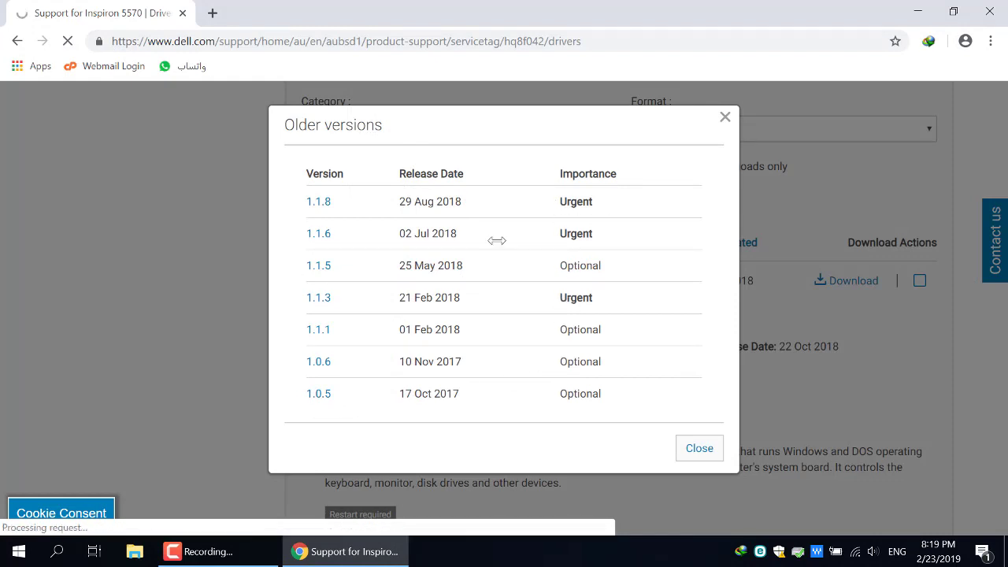
Step: Leave the older versions list, review the BIOS update's release date, and close the browser
click(723, 117)
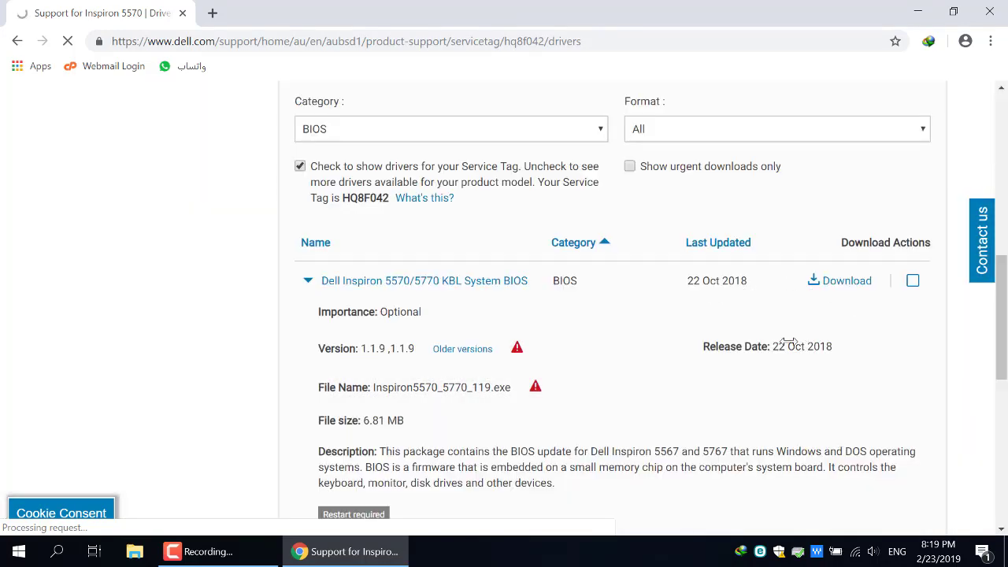
drag(770, 346, 848, 346)
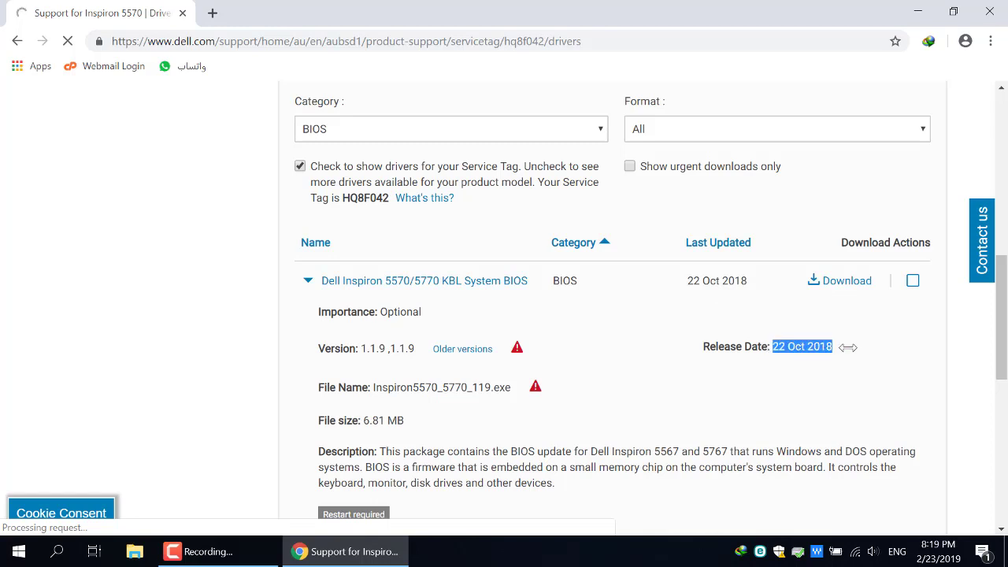
click(850, 345)
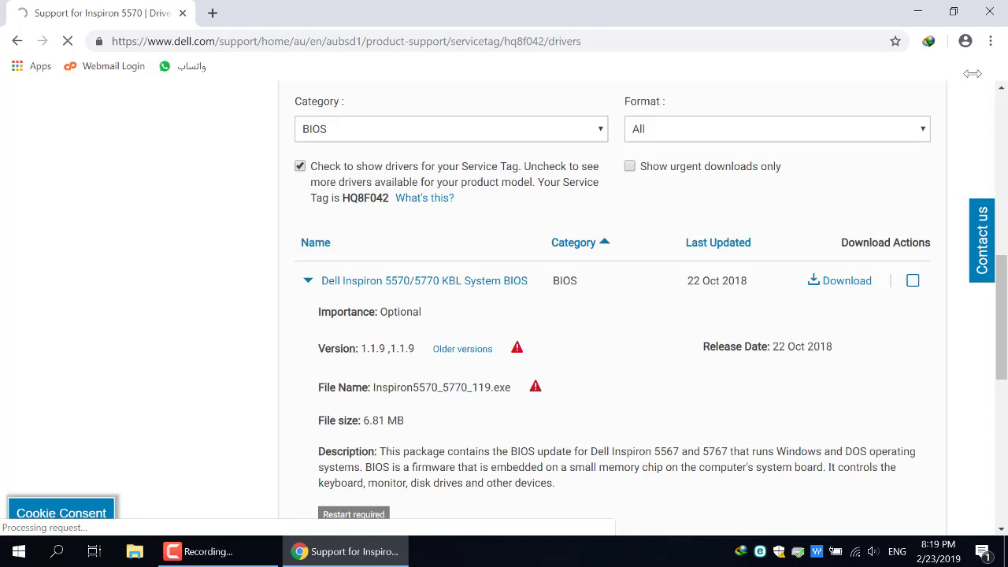
click(990, 10)
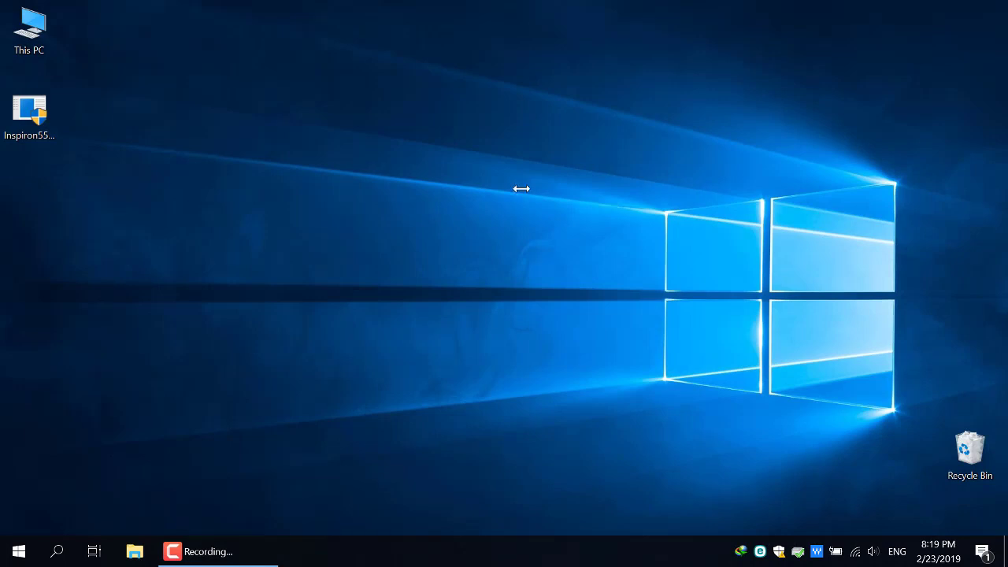
Step: Empty the Recycle Bin, permanently deleting its contents
right_click(969, 447)
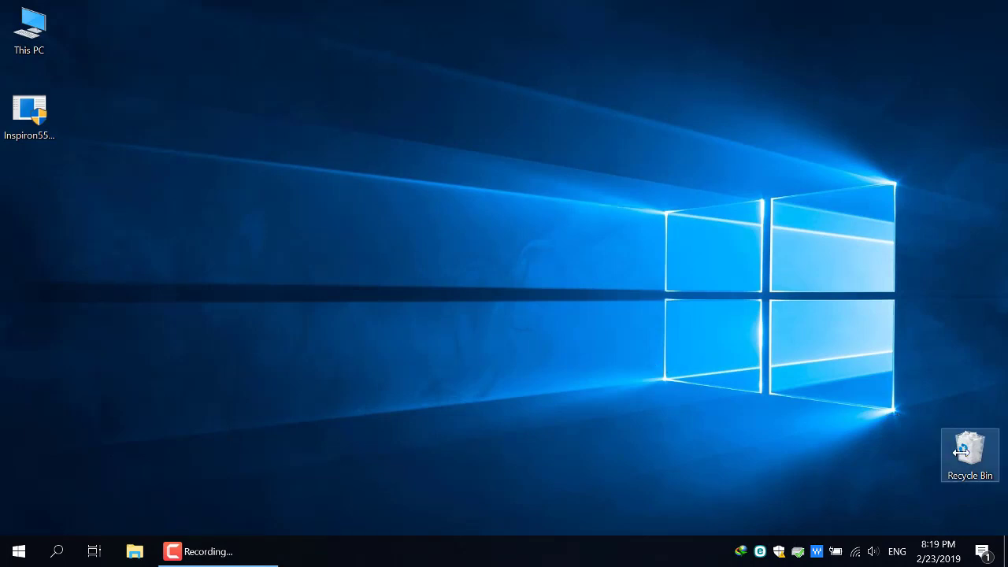
click(970, 358)
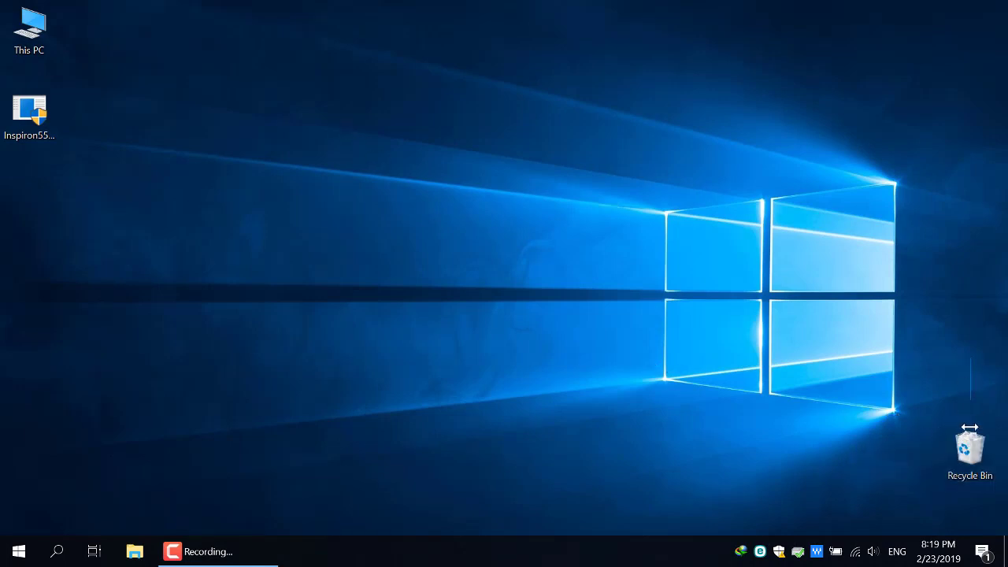
right_click(968, 451)
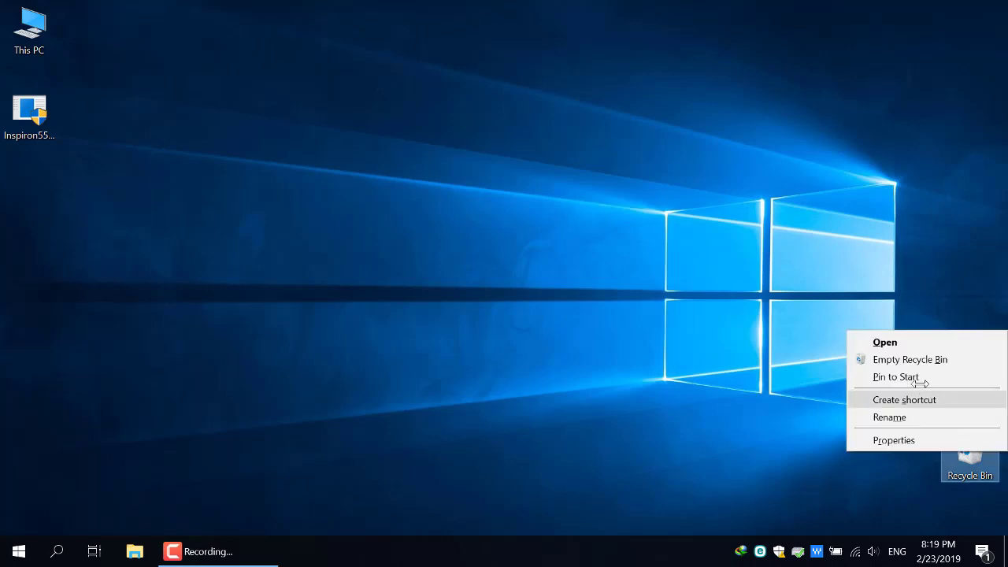
click(898, 359)
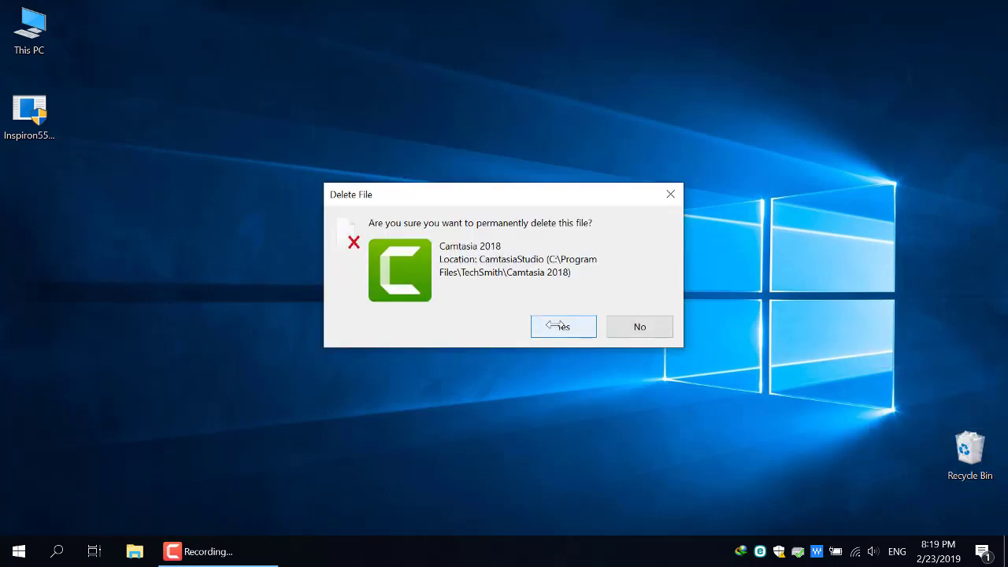
click(545, 323)
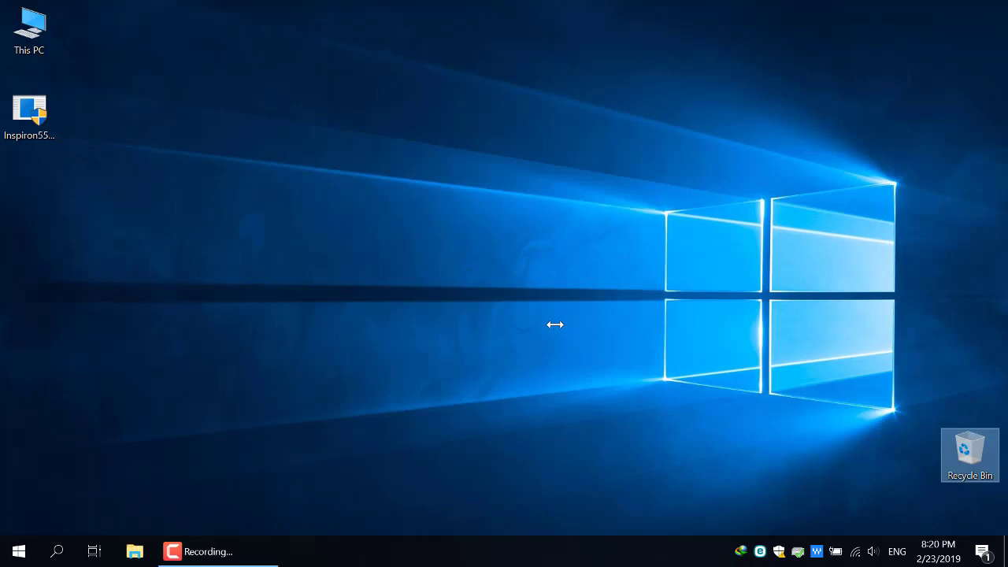
Step: Run the downloaded Inspiron BIOS update program from the desktop and pause the ESET firewall to allow all traffic
click(46, 120)
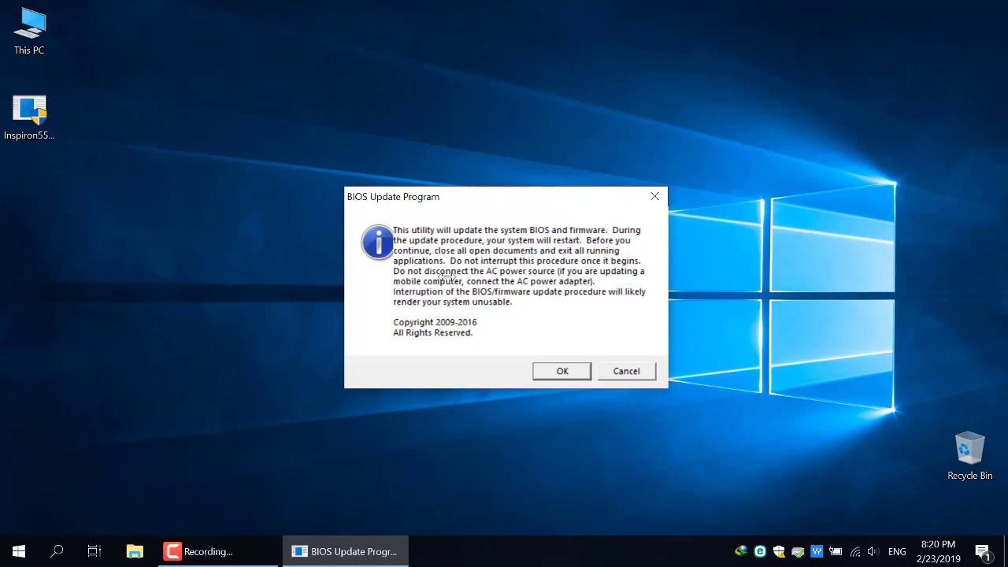
right_click(760, 551)
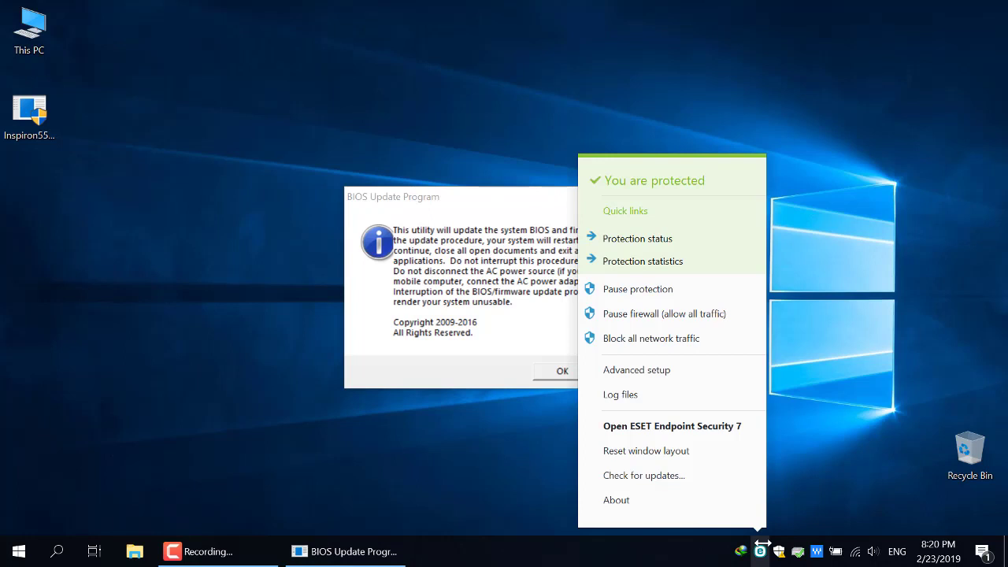
click(720, 314)
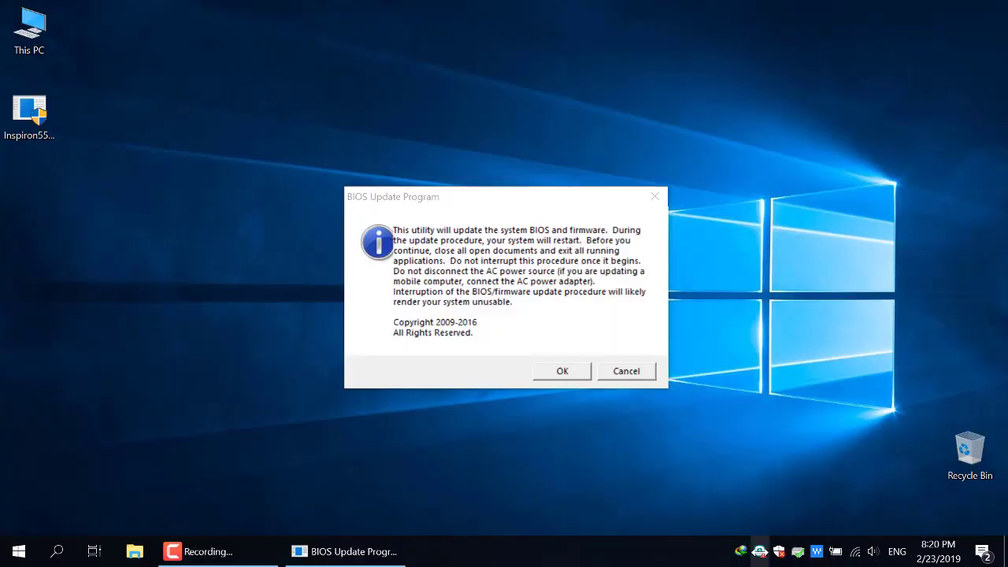
Step: Pause ESET's antivirus and antispyware protection until reboot, review the protection status, and close the ESET window
click(760, 551)
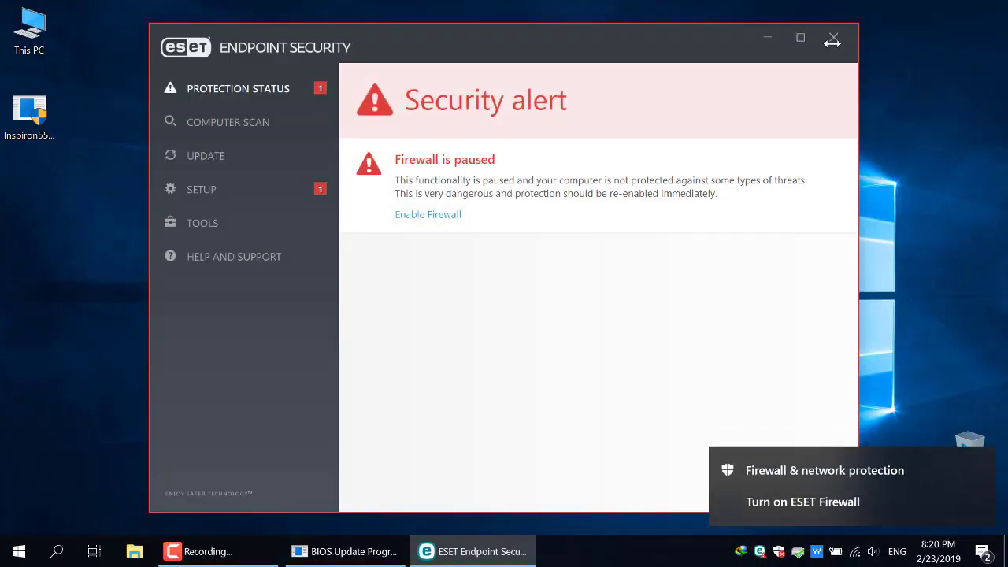
click(833, 37)
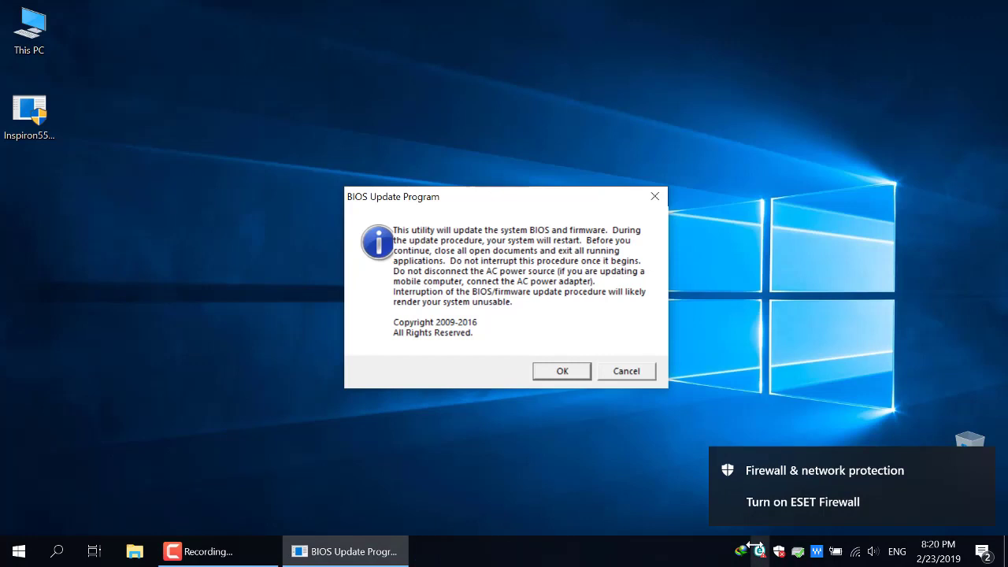
click(760, 552)
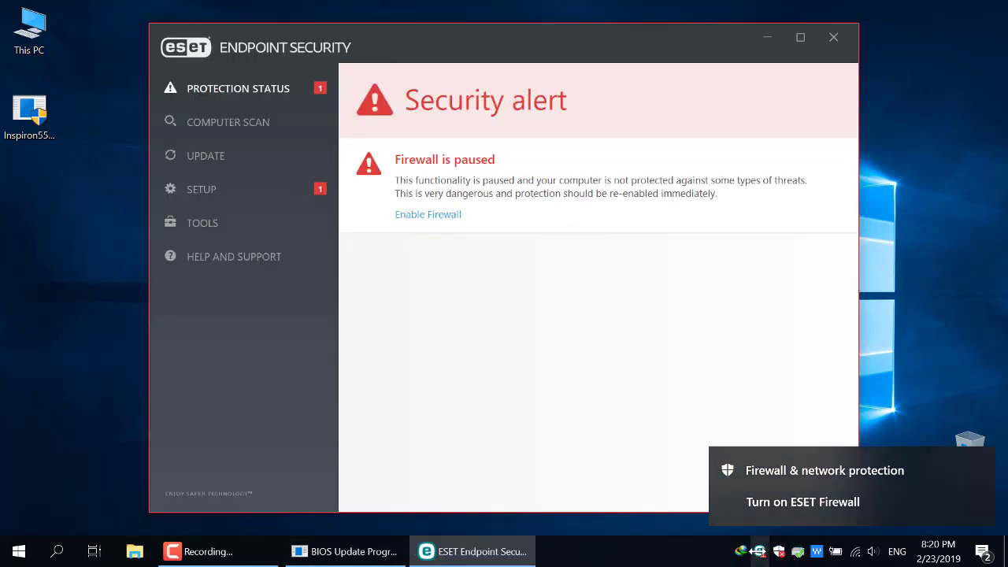
right_click(760, 551)
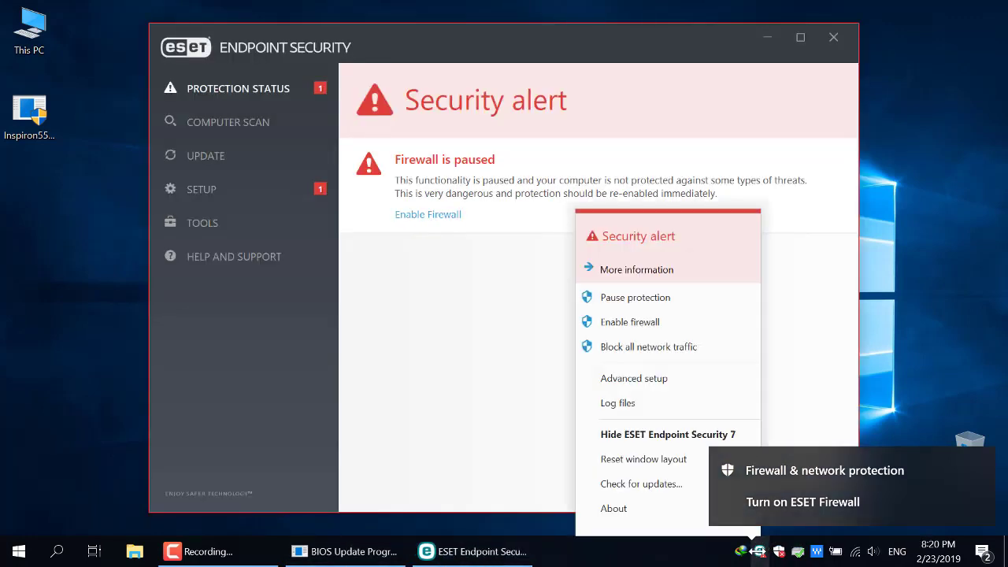
click(682, 297)
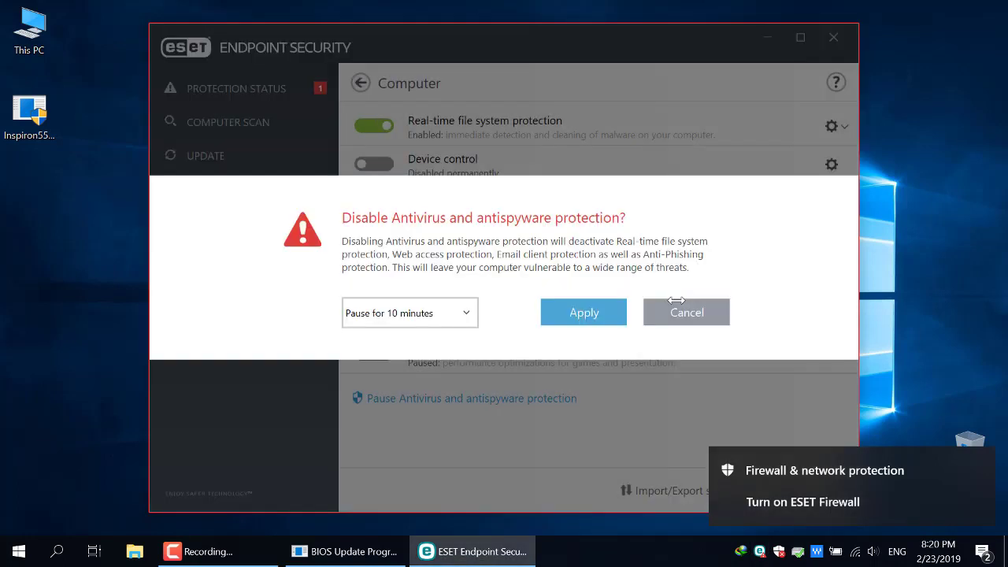
click(414, 314)
click(402, 432)
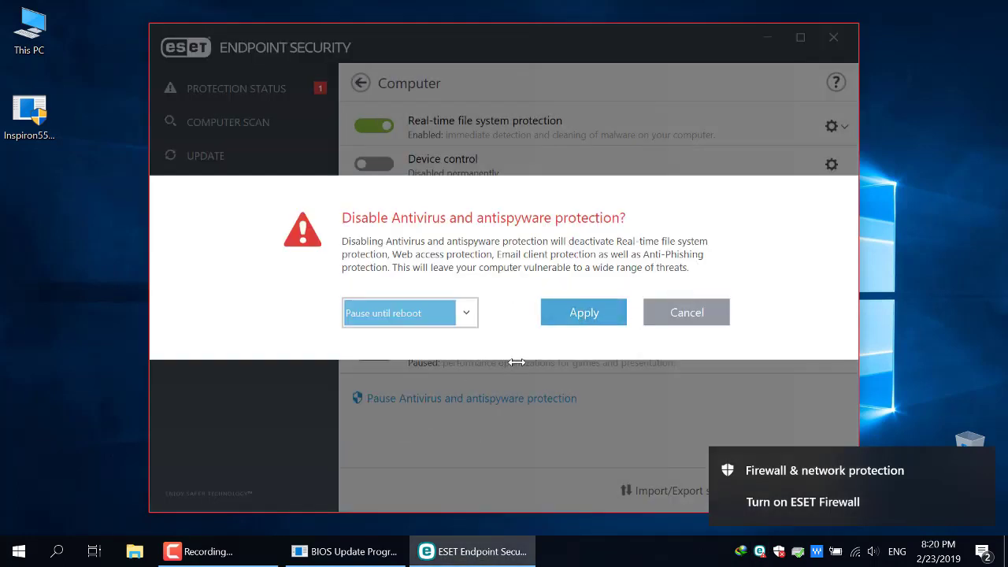
click(589, 313)
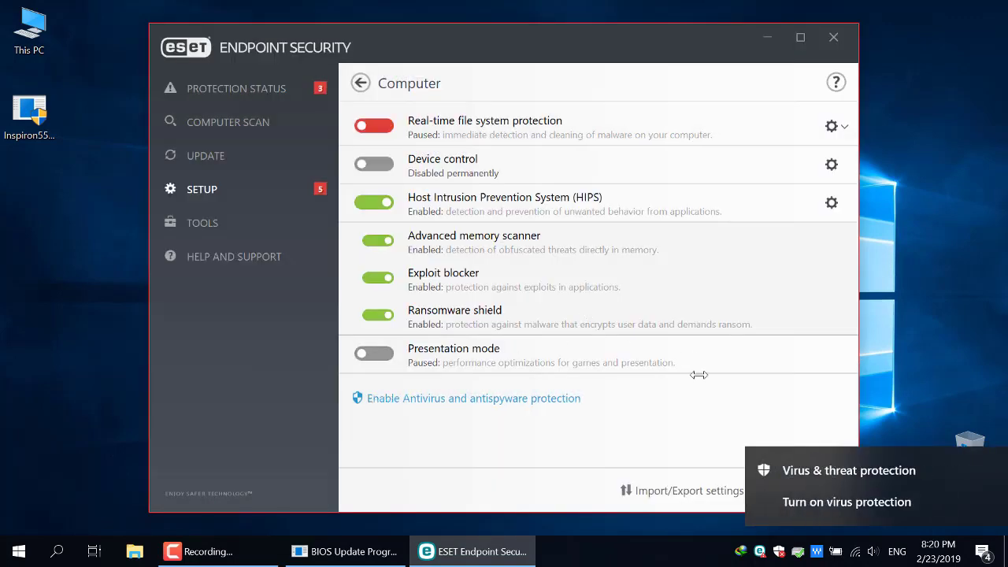
click(758, 551)
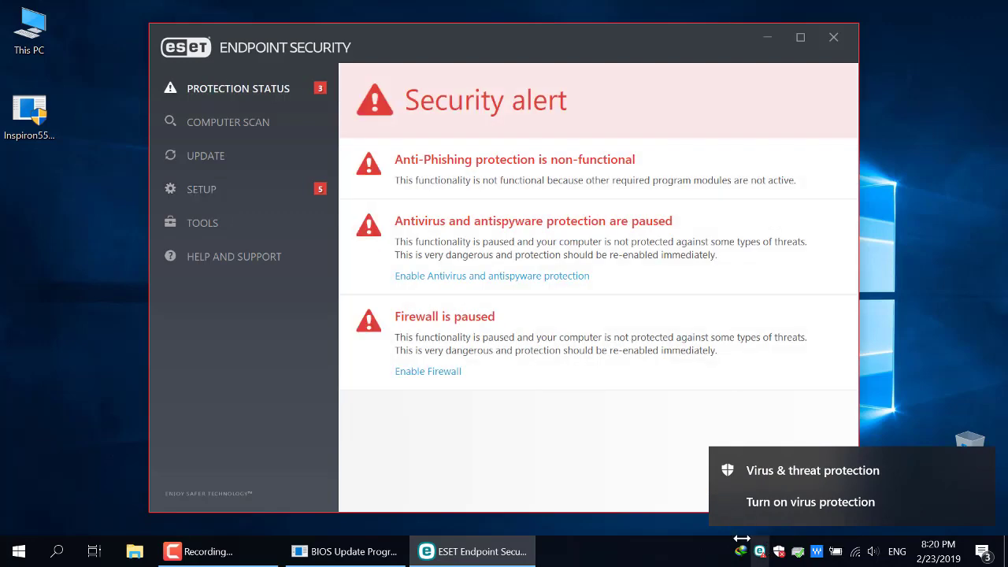
click(839, 29)
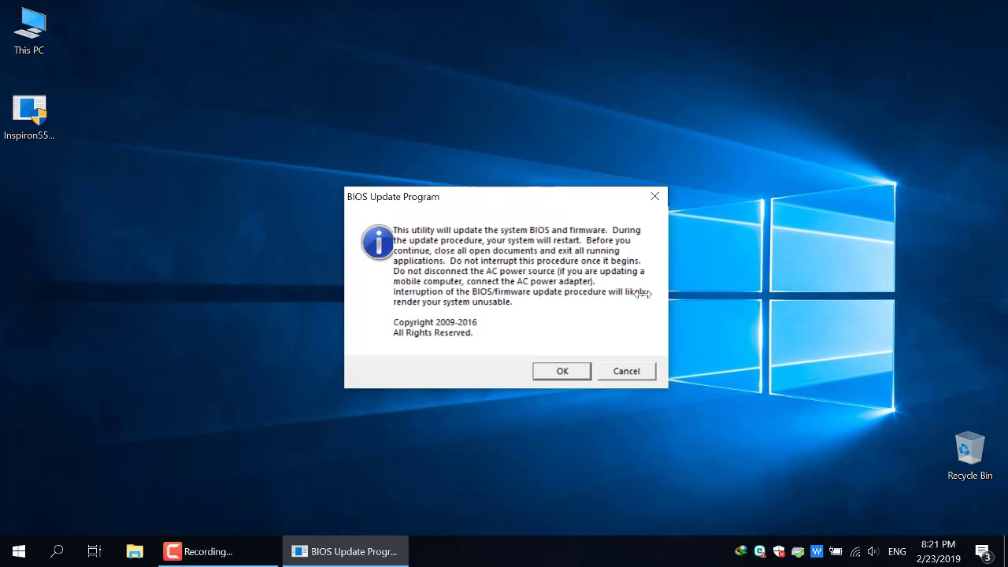
Step: Accept the BIOS update program's notice and confirm replacing the installed BIOS with version 1.1.9
click(560, 371)
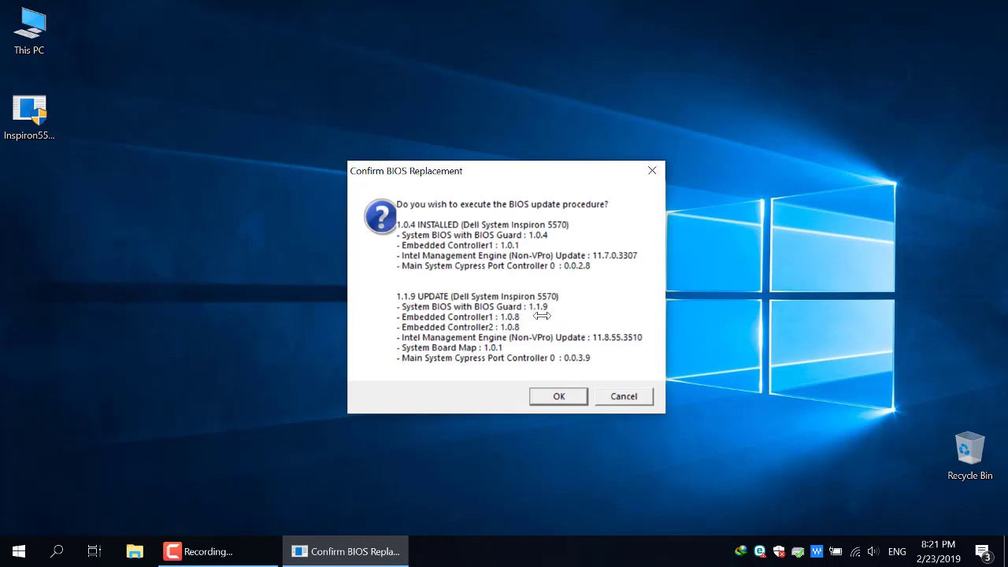
key(Return)
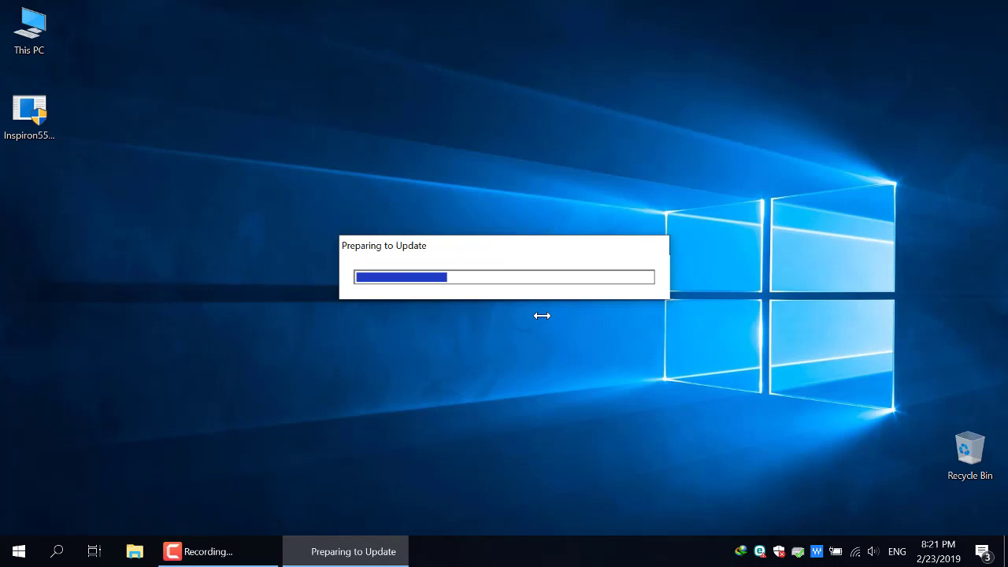